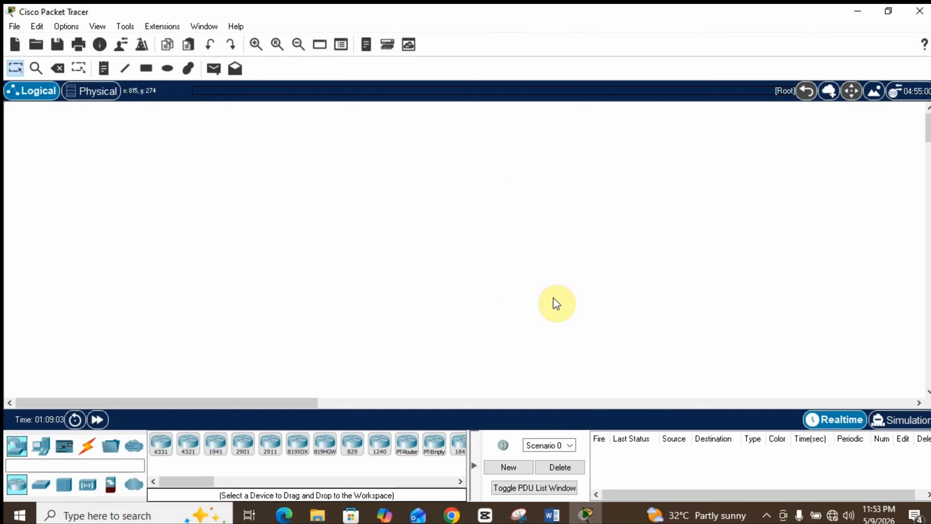
{"action": "left_click_drag", "start_coordinate": [291, 210], "coordinate": [930, 448]}
{"action": "left_click_drag", "start_coordinate": [830, 365], "coordinate": [821, 353]}
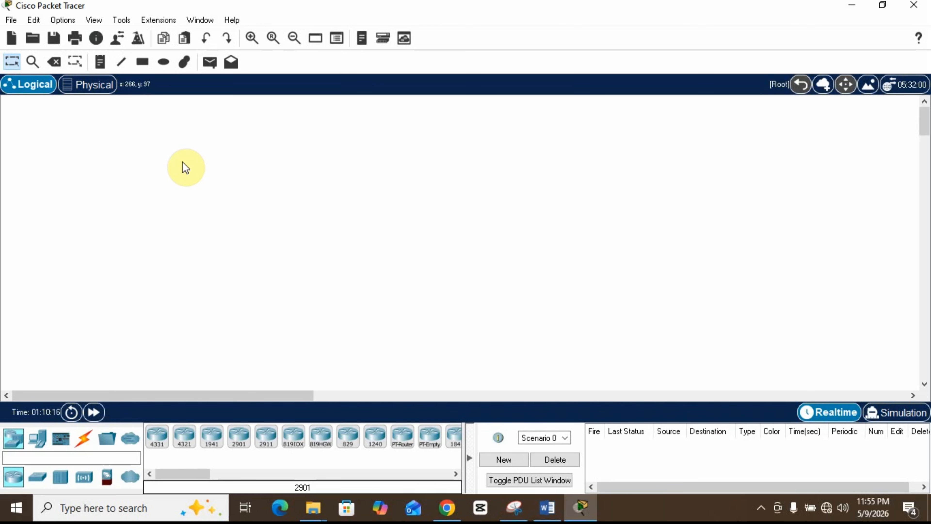
Add two text notes to the empty logical workspace, reading "NETWORK - 1" and, farther right and slightly lower, "NETWORK-3".
{"action": "left_click", "coordinate": [101, 63]}
{"action": "left_click", "coordinate": [341, 172]}
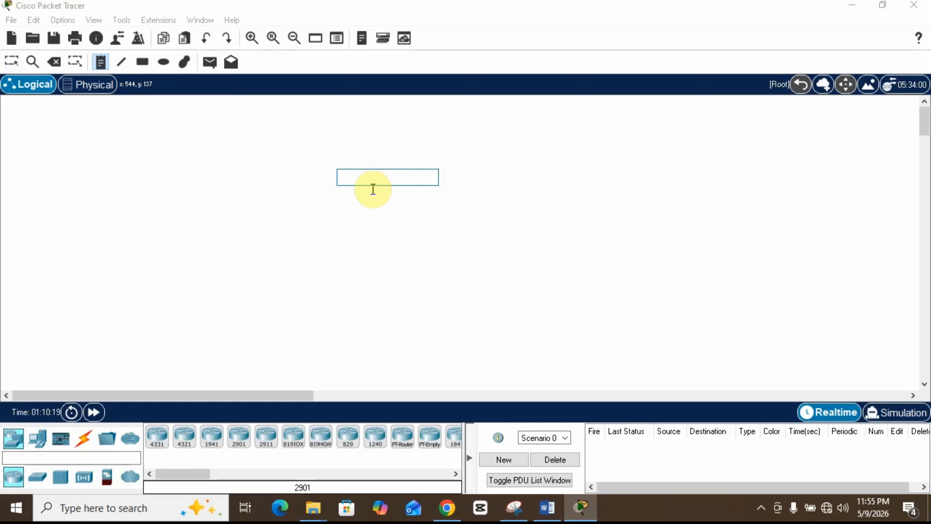
{"action": "type", "text": "LAB"}
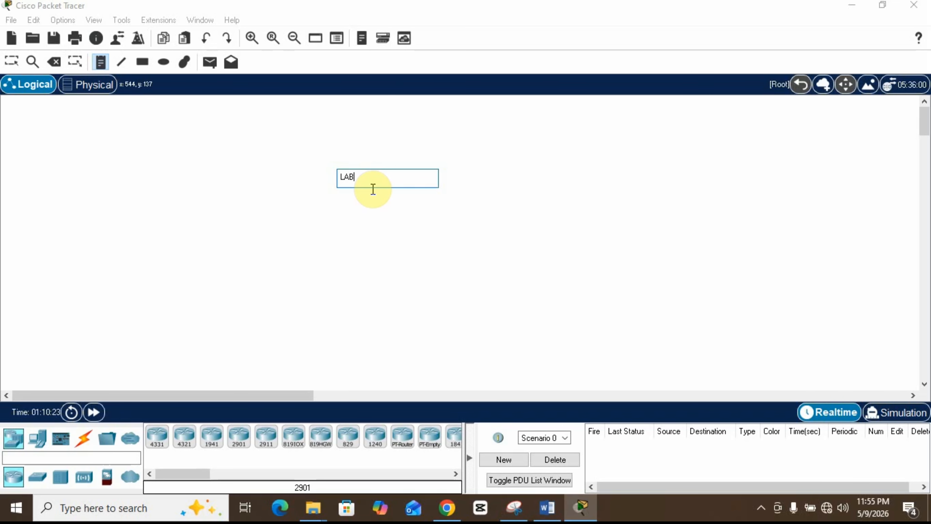
{"action": "key", "text": "BackSpace"}
{"action": "key", "text": "BackSpace"}
{"action": "key", "text": "BackSpace"}
{"action": "type", "text": "NETWORK - 1"}
{"action": "key", "text": "Return"}
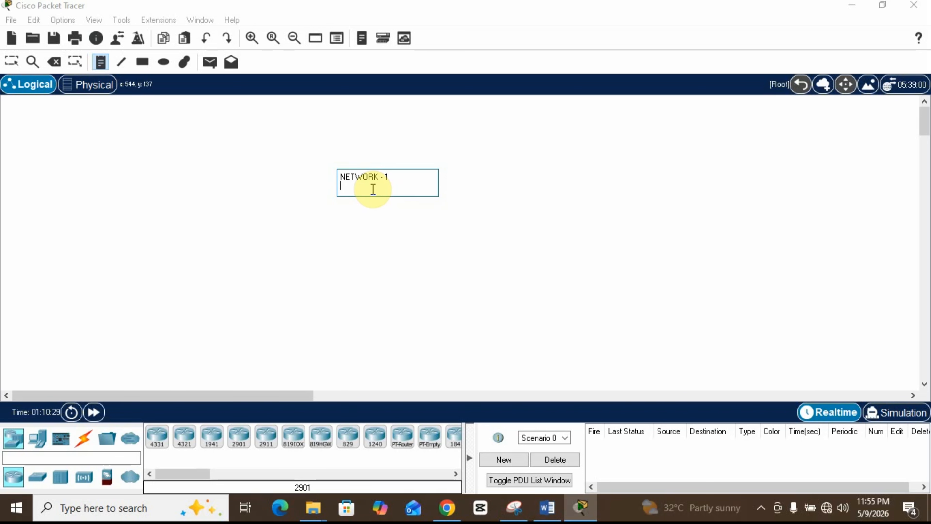
{"action": "key", "text": "BackSpace"}
{"action": "left_click", "coordinate": [595, 197]}
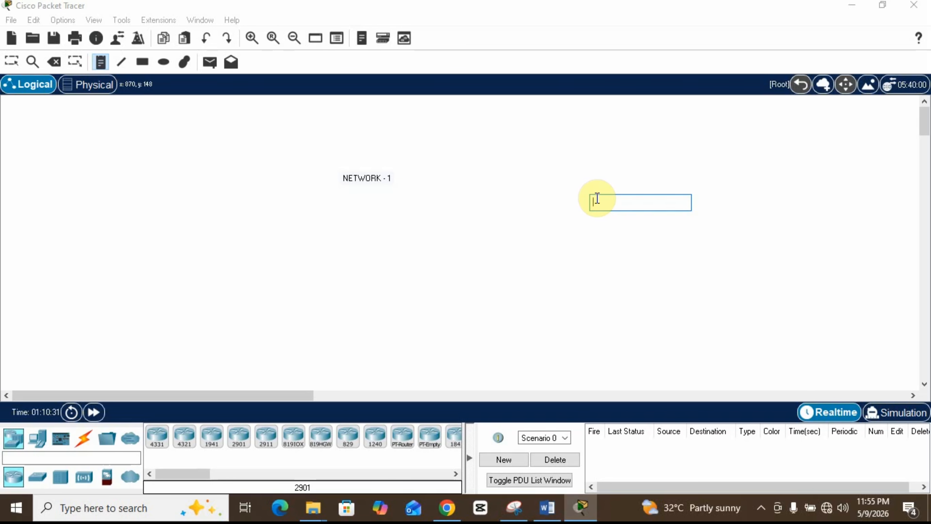
{"action": "type", "text": "NETWORK-3"}
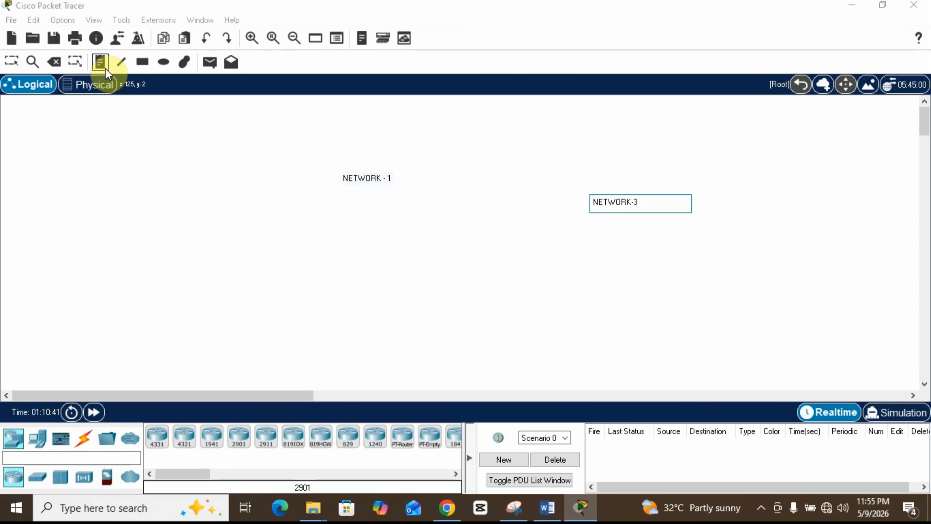
{"action": "left_click", "coordinate": [100, 64]}
{"action": "left_click", "coordinate": [307, 251]}
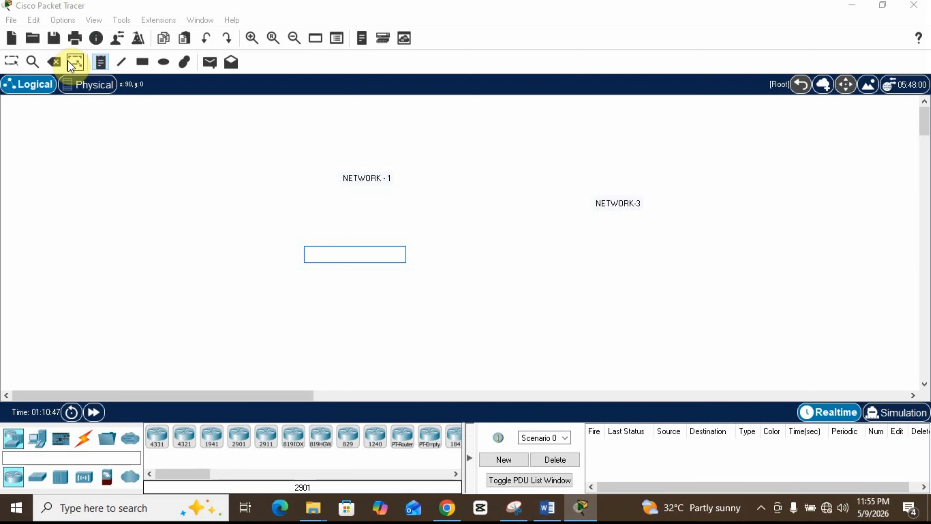
{"action": "left_click", "coordinate": [12, 62]}
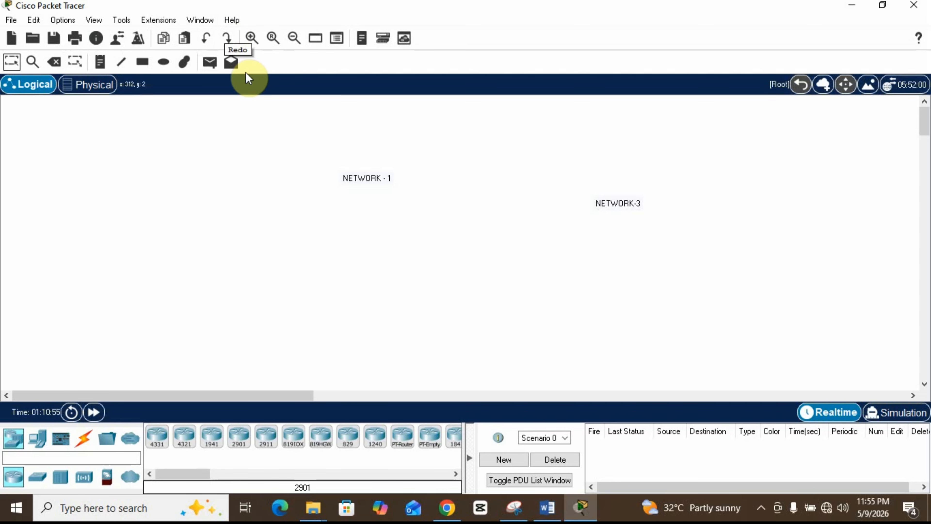
{"action": "left_click", "coordinate": [251, 38]}
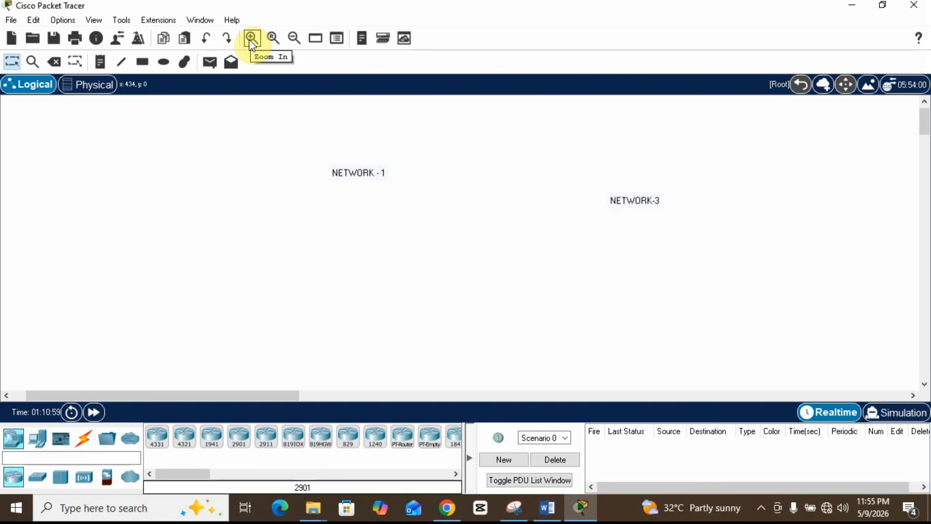
{"action": "left_click", "coordinate": [273, 38]}
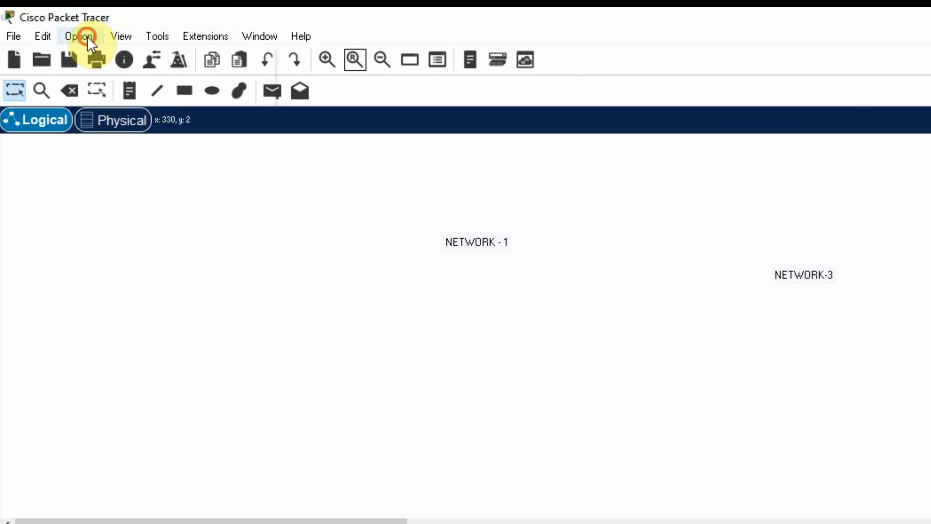
Examine the CLI font size choices in the font preferences and close the preferences without changing anything.
{"action": "left_click", "coordinate": [68, 22]}
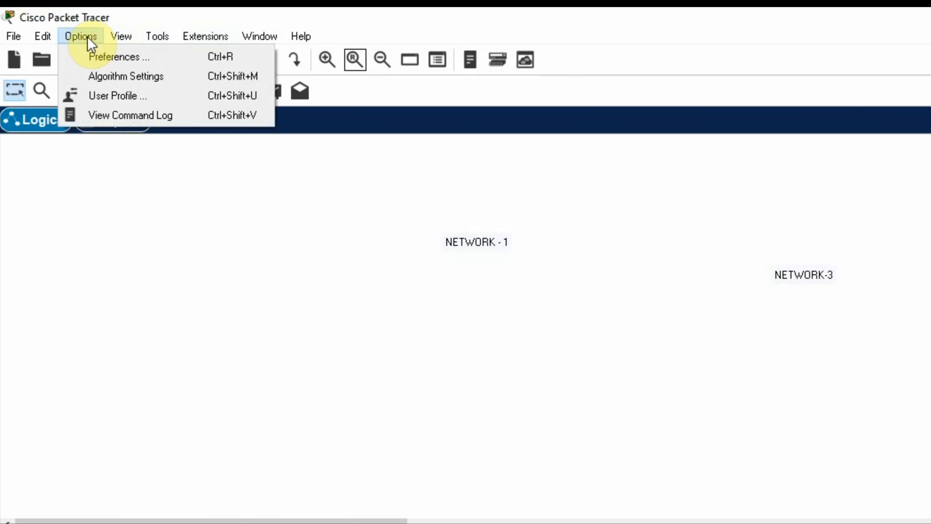
{"action": "left_click", "coordinate": [107, 58]}
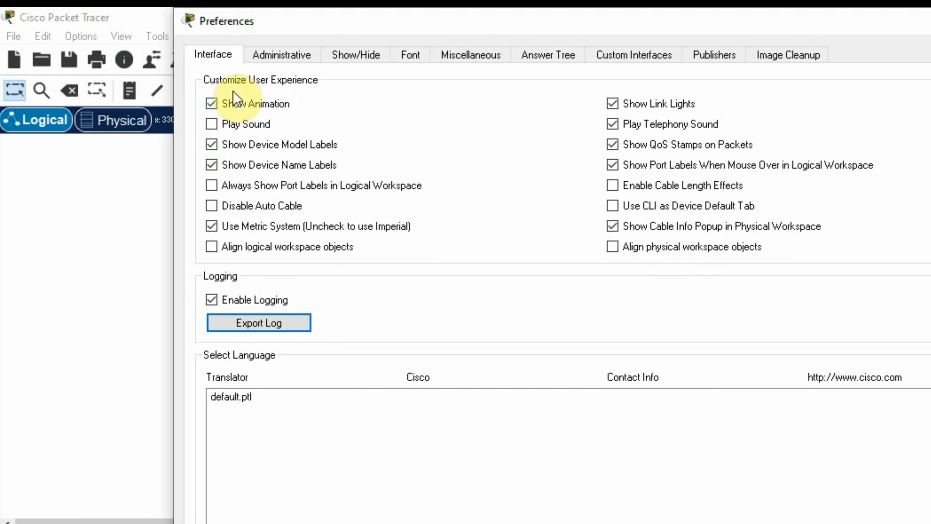
{"action": "left_click", "coordinate": [411, 59]}
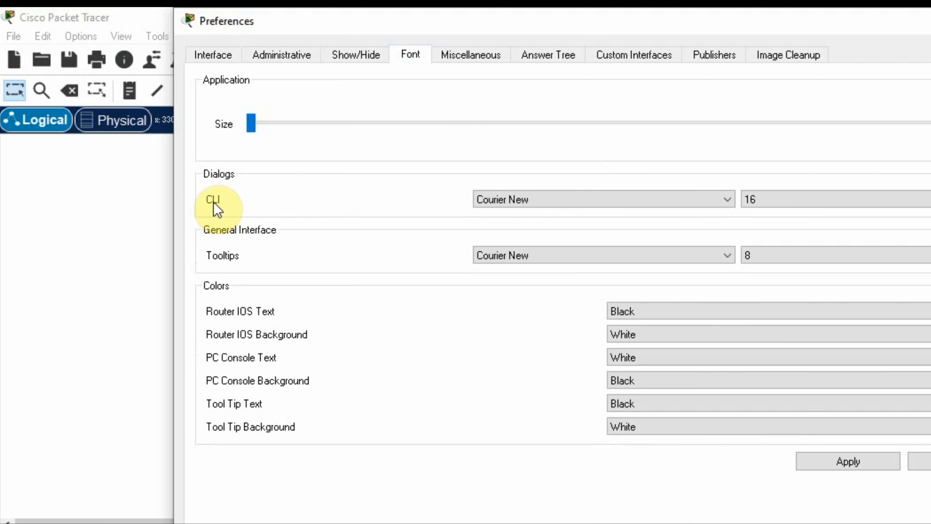
{"action": "left_click", "coordinate": [821, 205]}
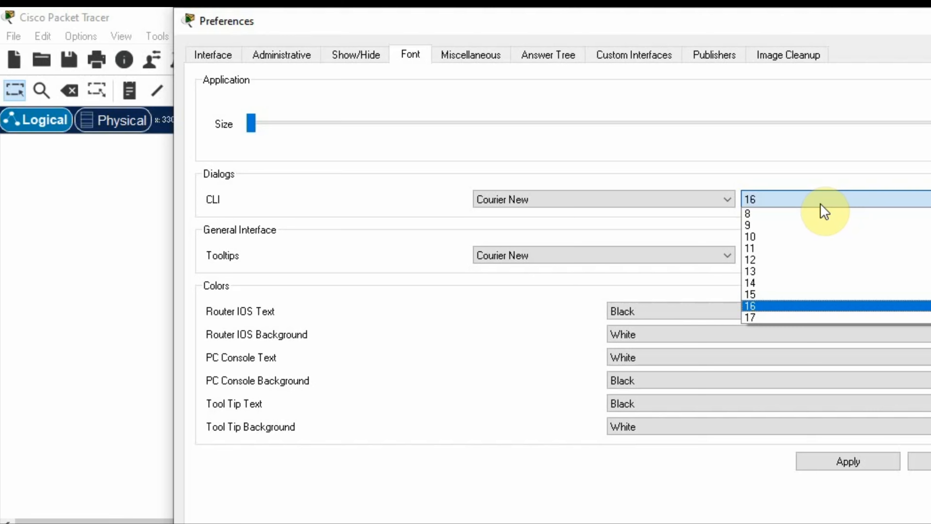
{"action": "left_click", "coordinate": [750, 151]}
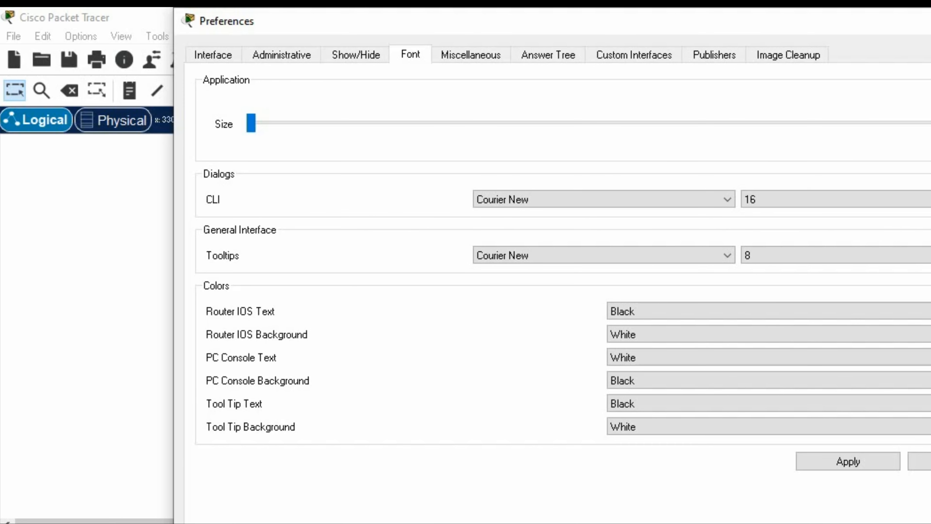
{"action": "left_click", "coordinate": [929, 21]}
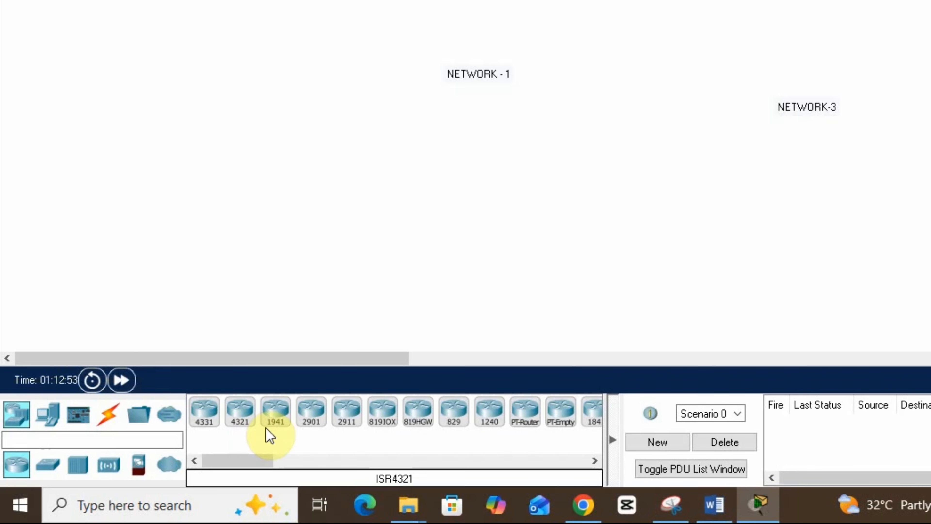
Place a 2960 switch in the workspace and a 3560-24PS multilayer switch to its right, below the "NETWORK - 1" note.
{"action": "mouse_move", "coordinate": [256, 461]}
{"action": "left_mouse_down"}
{"action": "mouse_move", "coordinate": [346, 461]}
{"action": "mouse_move", "coordinate": [246, 466]}
{"action": "left_mouse_up"}
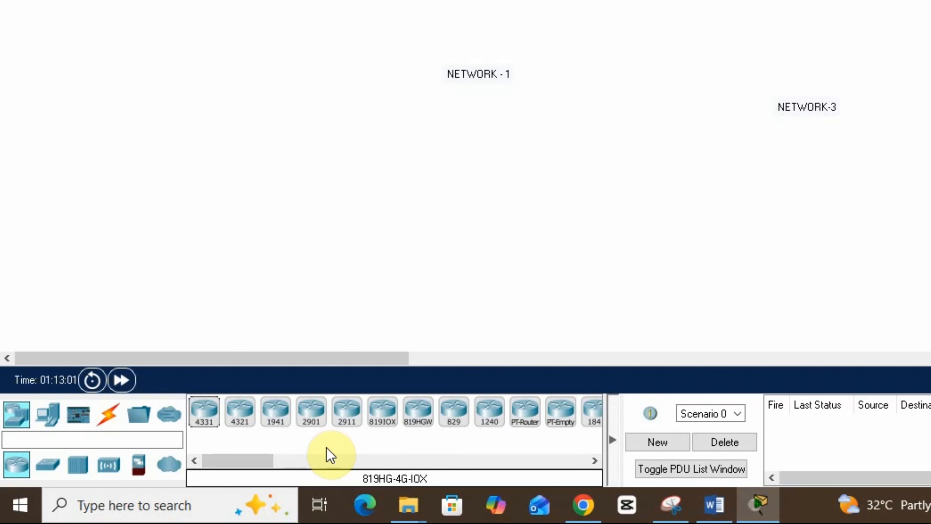
{"action": "left_click", "coordinate": [52, 469]}
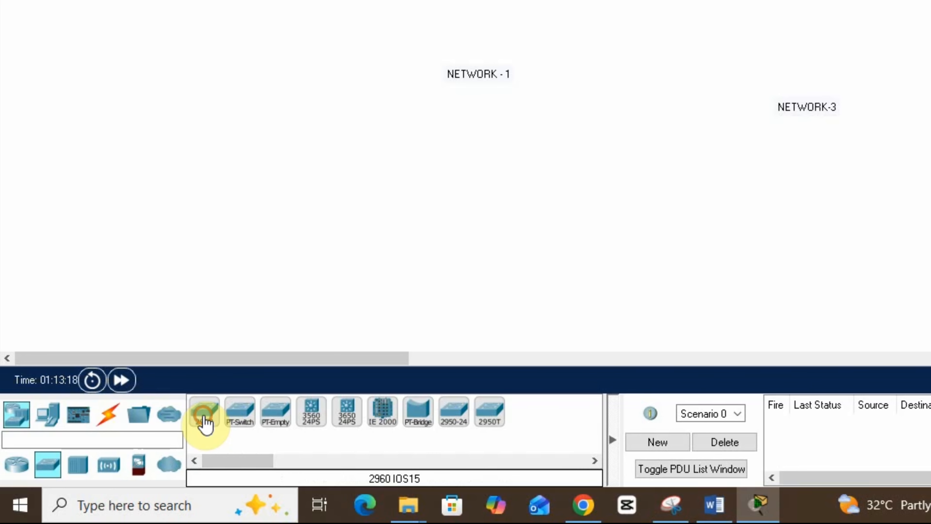
{"action": "left_click_drag", "start_coordinate": [203, 420], "coordinate": [252, 149]}
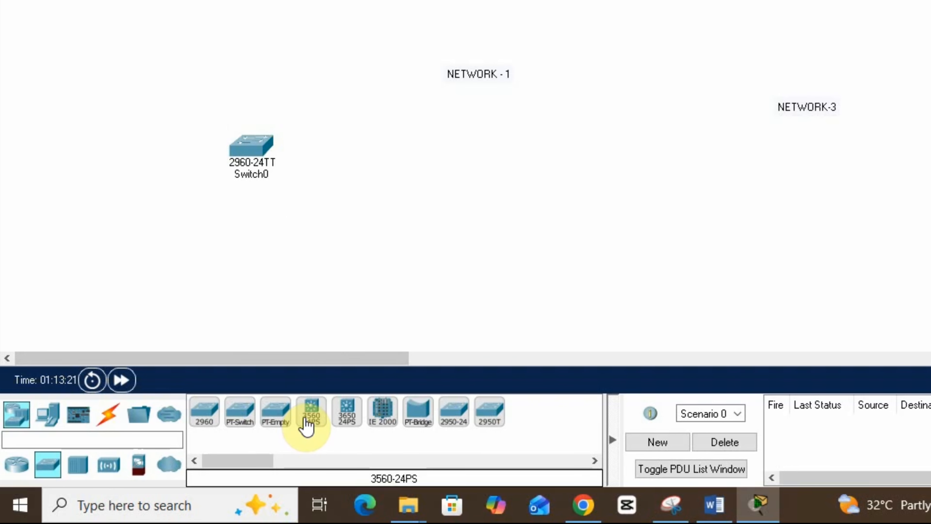
{"action": "left_click_drag", "start_coordinate": [310, 418], "coordinate": [407, 154]}
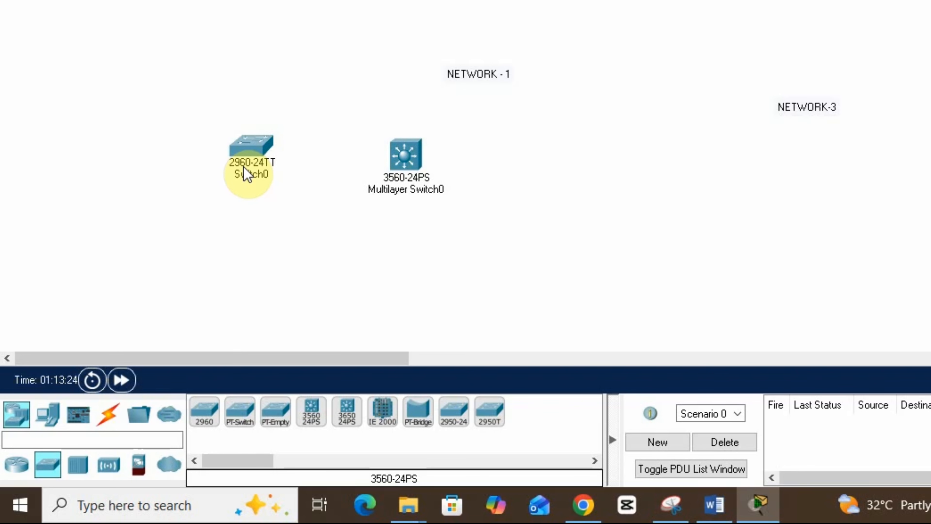
{"action": "mouse_move", "coordinate": [245, 169]}
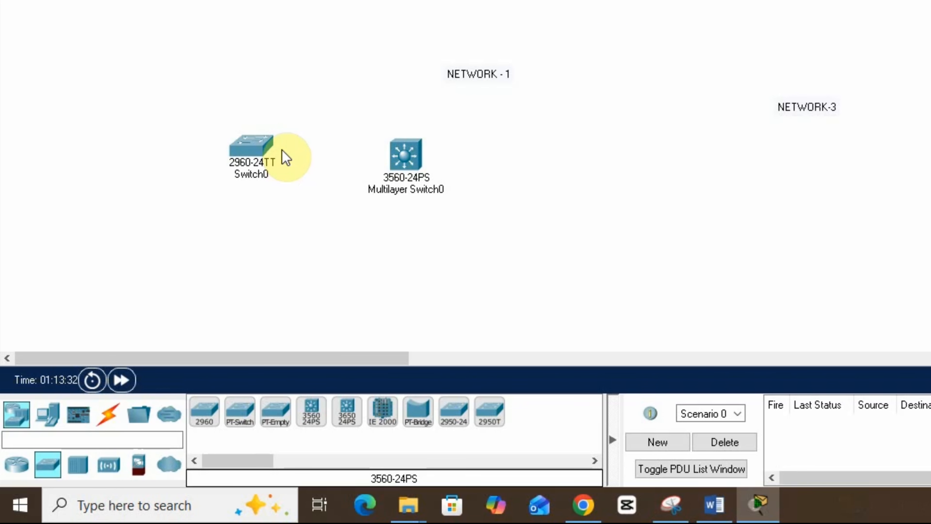
{"action": "left_click_drag", "start_coordinate": [187, 99], "coordinate": [297, 227]}
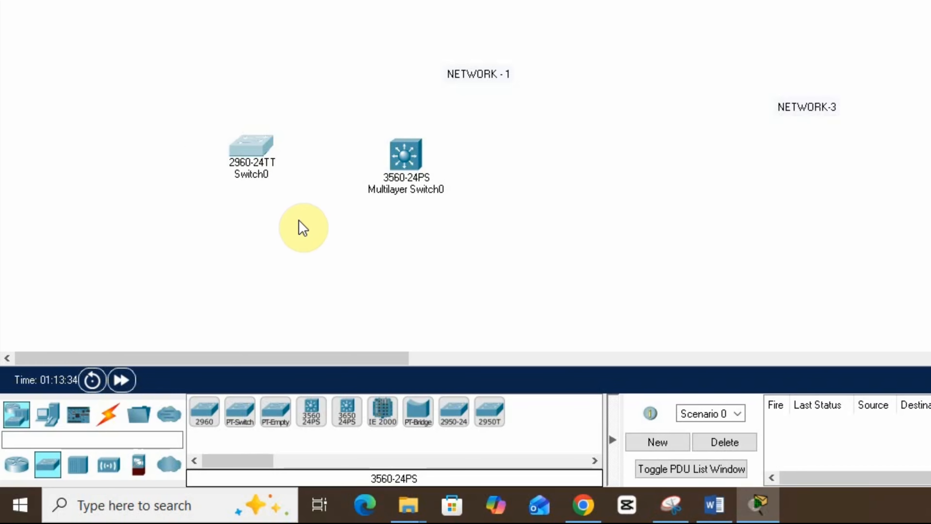
{"action": "left_click_drag", "start_coordinate": [354, 113], "coordinate": [502, 244]}
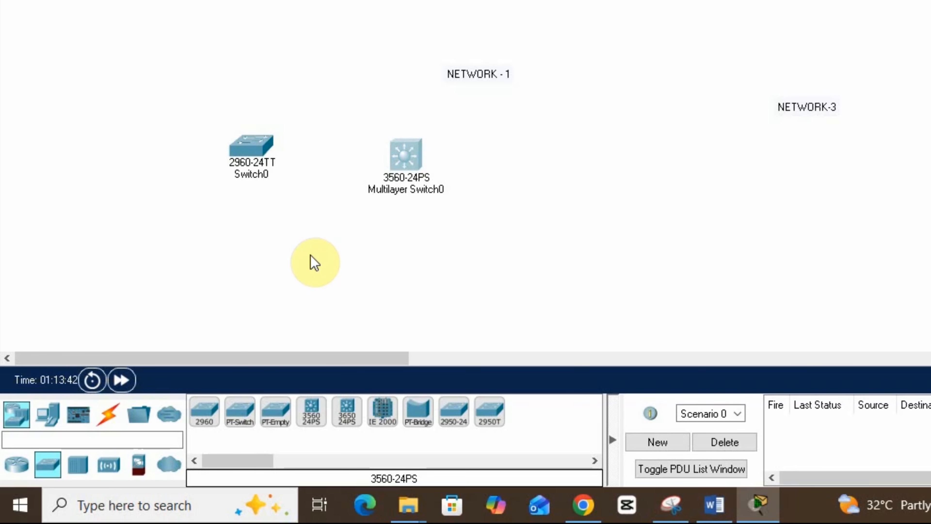
{"action": "left_click_drag", "start_coordinate": [212, 104], "coordinate": [328, 191]}
{"action": "left_click_drag", "start_coordinate": [371, 99], "coordinate": [464, 243]}
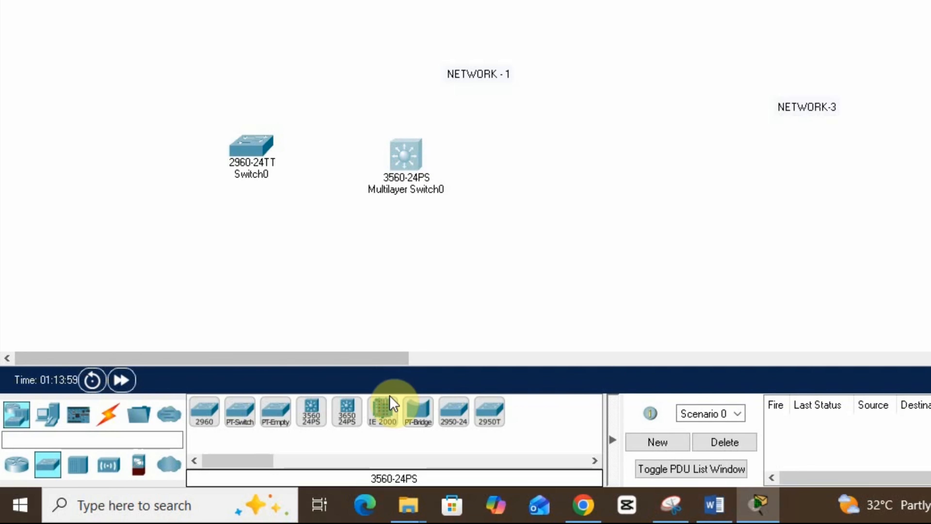
Place a 3650-24PS multilayer switch to the lower right of the 3560-24PS switch.
{"action": "left_click_drag", "start_coordinate": [346, 411], "coordinate": [506, 184]}
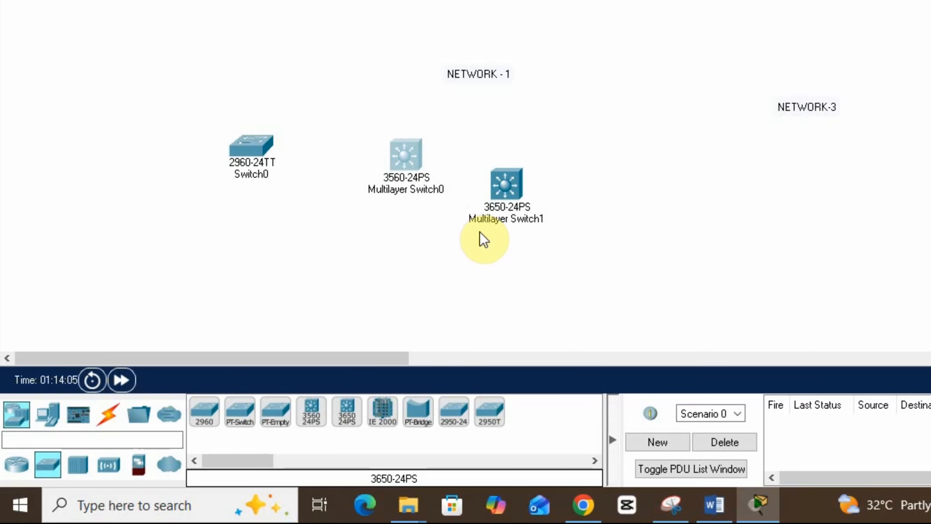
{"action": "left_click_drag", "start_coordinate": [374, 116], "coordinate": [574, 256]}
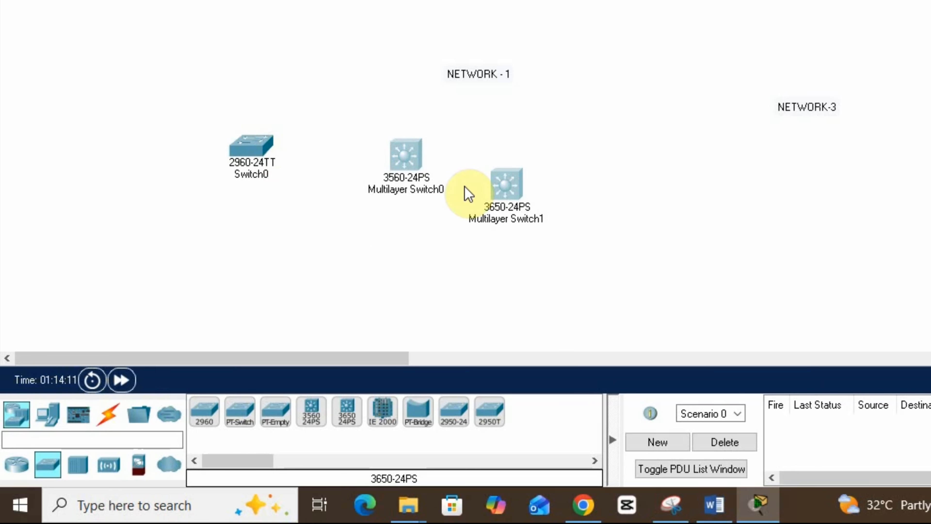
{"action": "left_click_drag", "start_coordinate": [201, 97], "coordinate": [332, 211]}
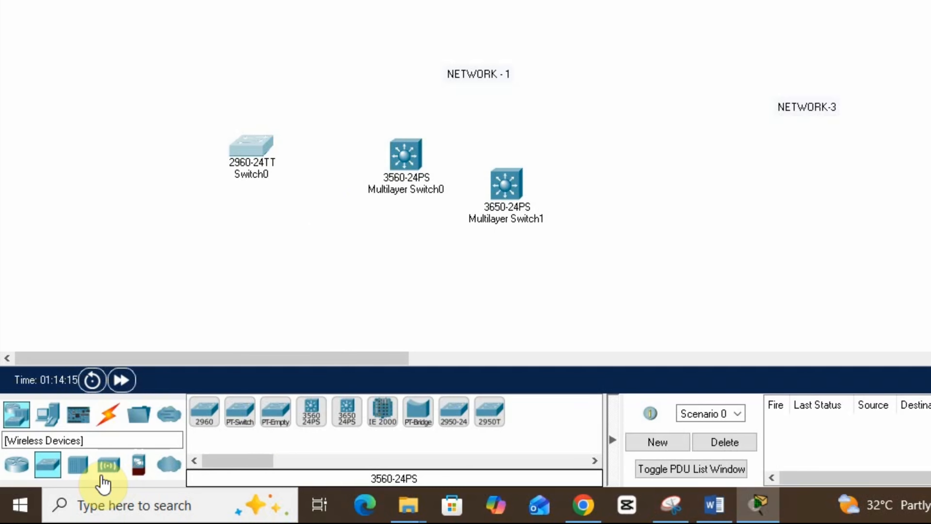
Examine the available hubs, wireless devices and connection types, including the serial cables, and leave no cable selected.
{"action": "left_click", "coordinate": [80, 473]}
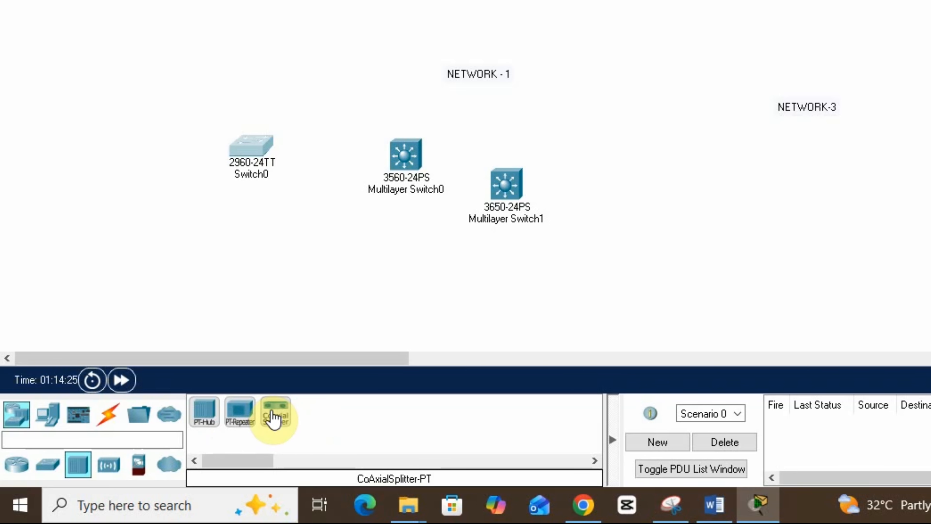
{"action": "left_click", "coordinate": [108, 464]}
{"action": "mouse_move", "coordinate": [251, 463]}
{"action": "left_mouse_down"}
{"action": "mouse_move", "coordinate": [308, 474]}
{"action": "mouse_move", "coordinate": [249, 465]}
{"action": "left_mouse_up"}
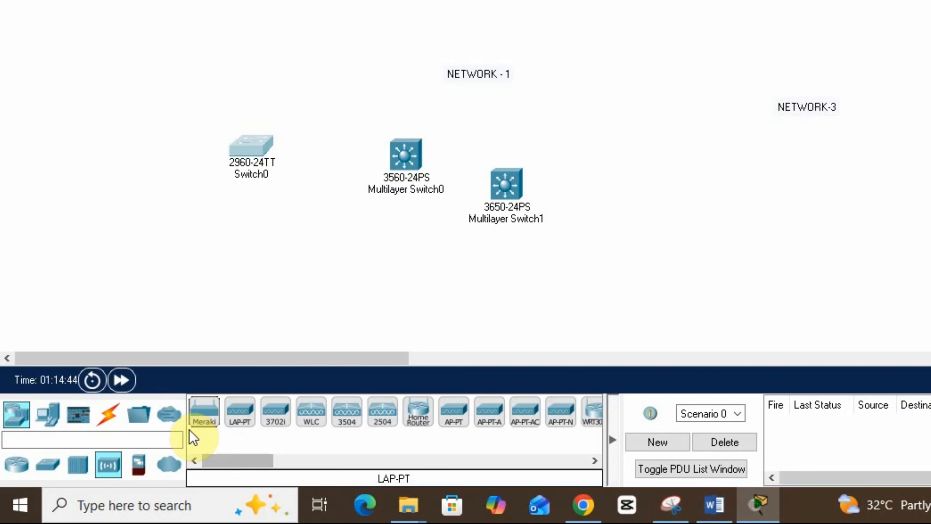
{"action": "left_click", "coordinate": [107, 418]}
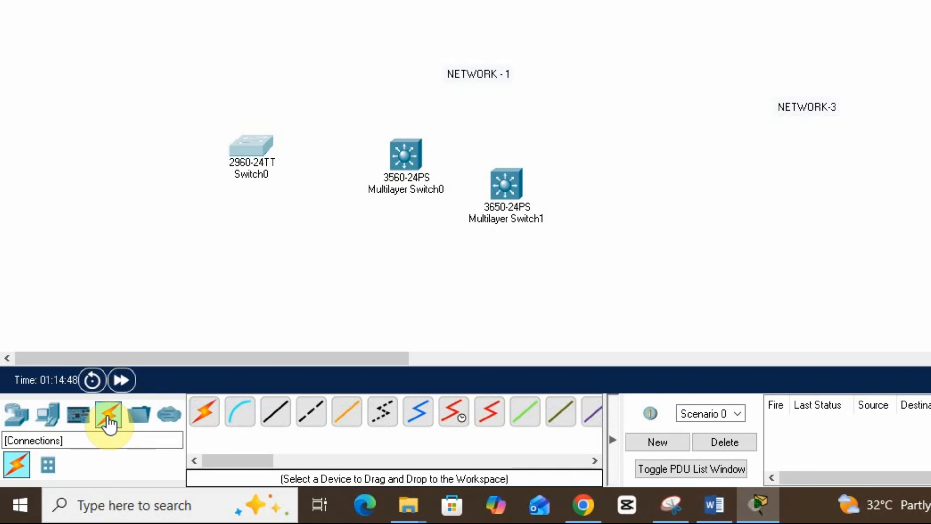
{"action": "left_click", "coordinate": [241, 416]}
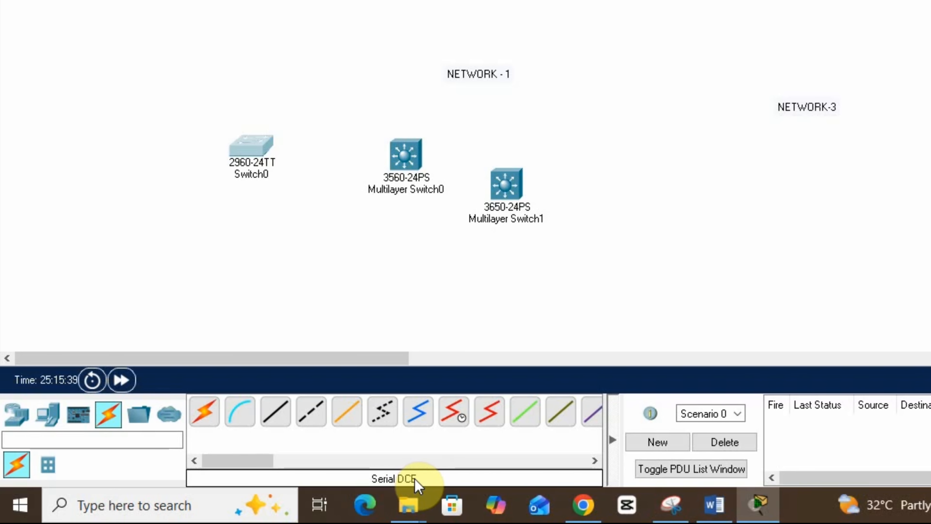
{"action": "left_click", "coordinate": [497, 422]}
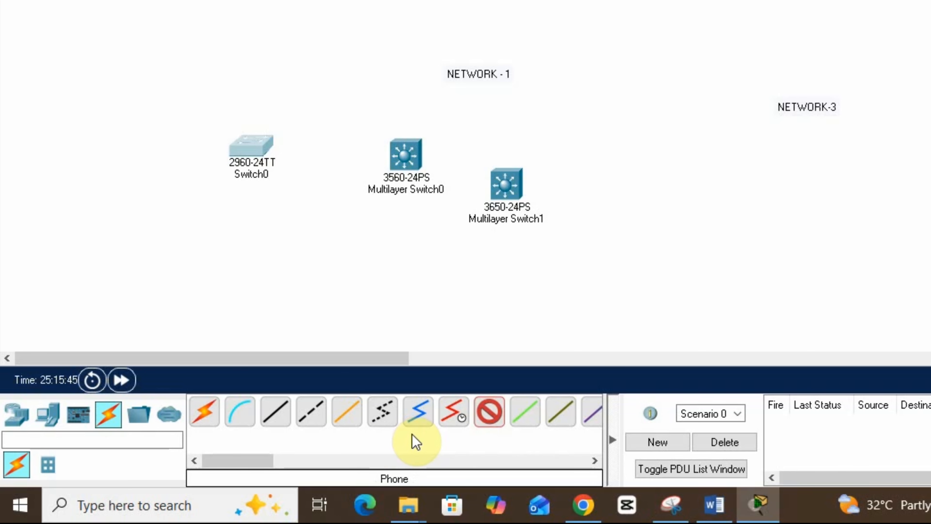
{"action": "left_click", "coordinate": [460, 424]}
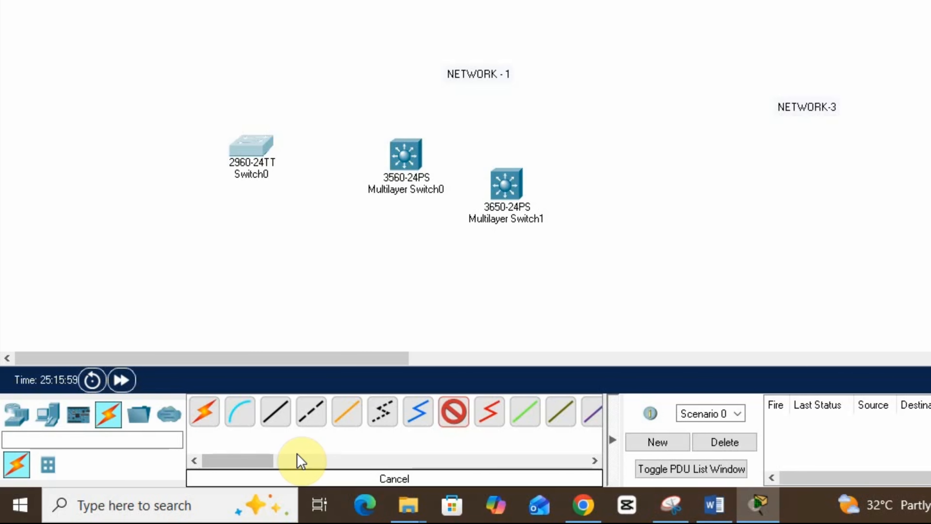
{"action": "left_click", "coordinate": [417, 411]}
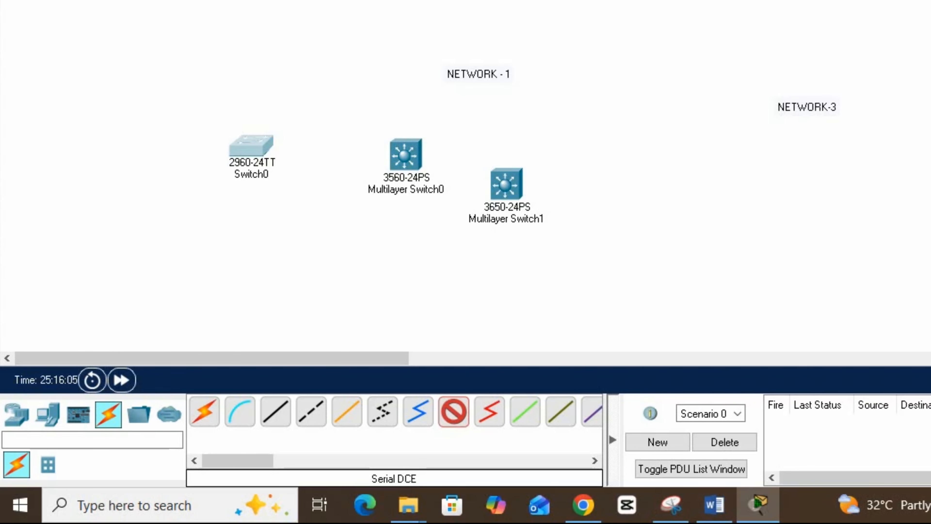
{"action": "key", "text": "Escape"}
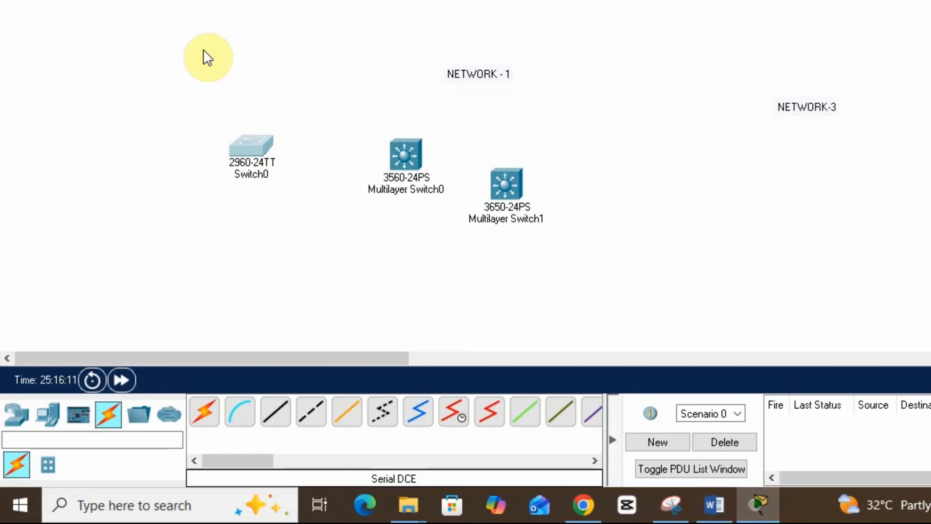
Select only the 2960-24TT switch in the workspace, delete it, and return to selection mode.
{"action": "left_click_drag", "start_coordinate": [193, 44], "coordinate": [830, 274]}
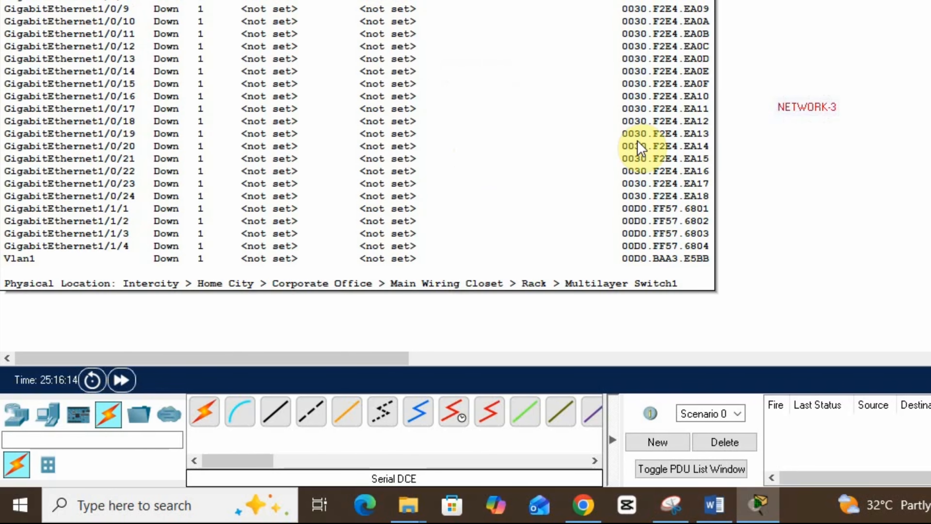
{"action": "left_click", "coordinate": [726, 238]}
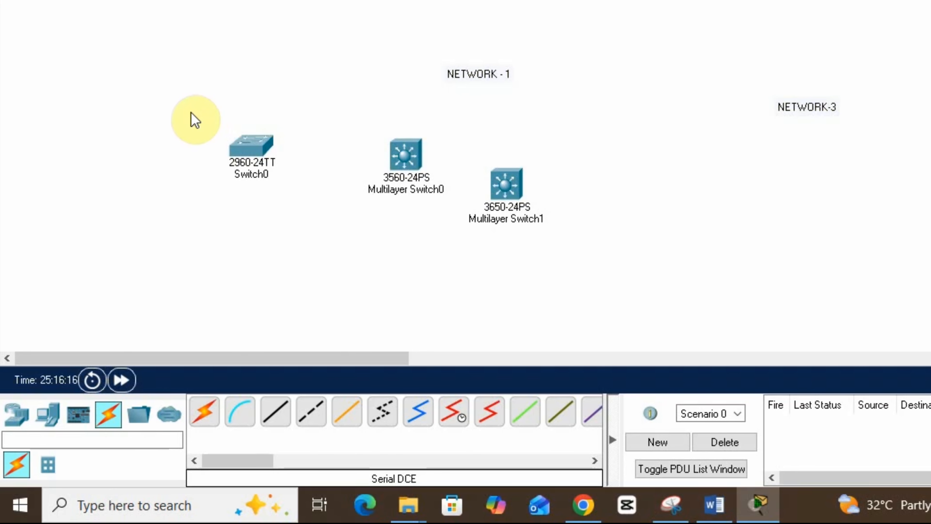
{"action": "left_click_drag", "start_coordinate": [189, 111], "coordinate": [320, 191]}
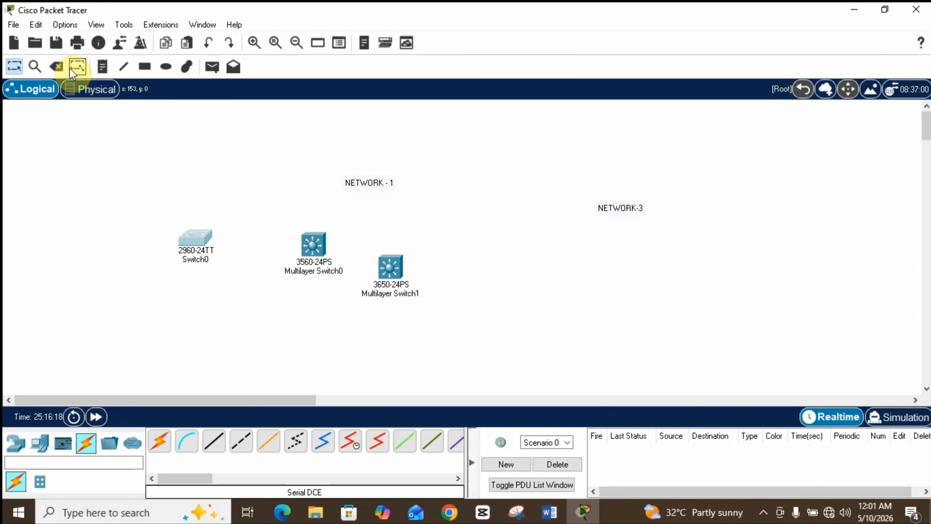
{"action": "left_click", "coordinate": [57, 66]}
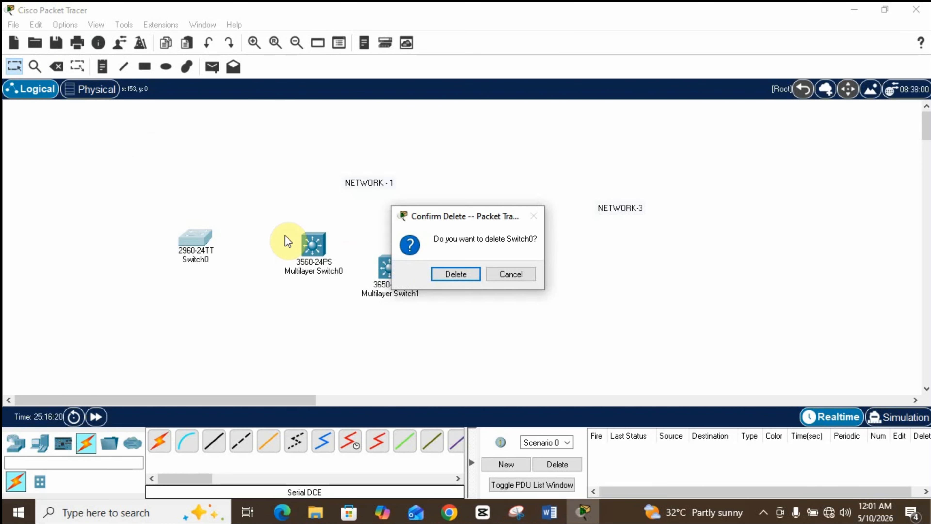
{"action": "left_click", "coordinate": [462, 272]}
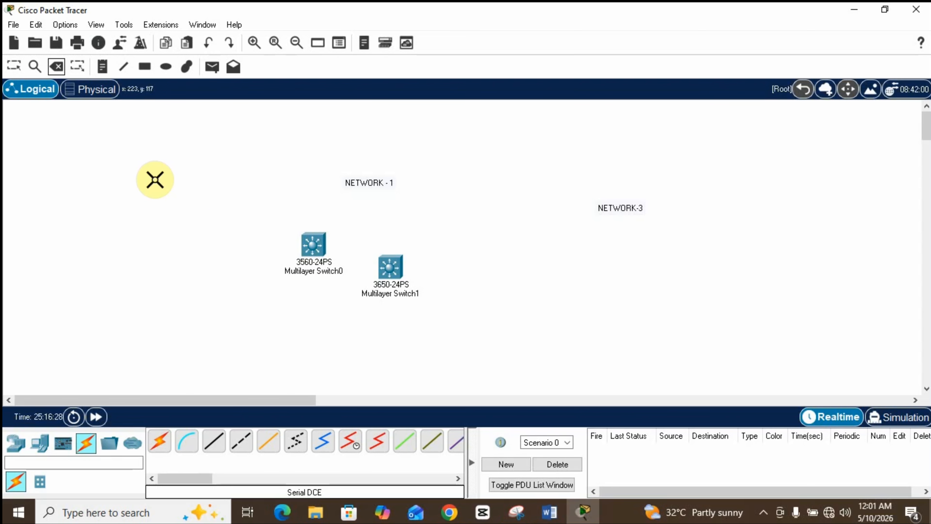
{"action": "left_click", "coordinate": [14, 66]}
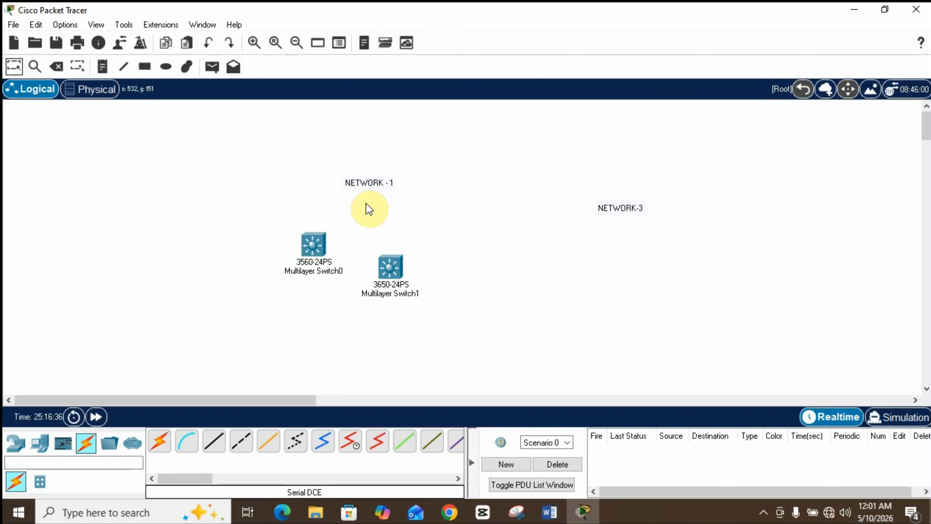
Delete the two multilayer switches and the "NETWORK - 1" note together as one selection.
{"action": "left_click_drag", "start_coordinate": [207, 157], "coordinate": [452, 303]}
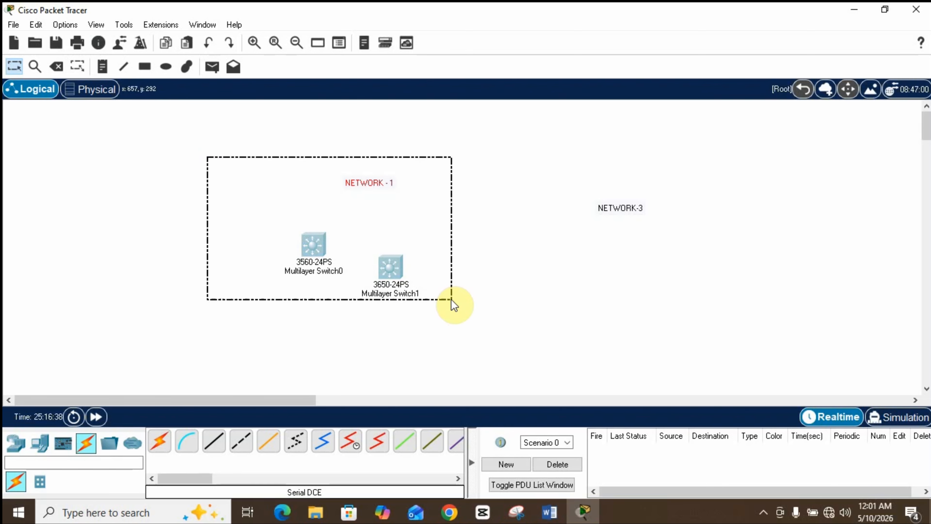
{"action": "left_click", "coordinate": [59, 67]}
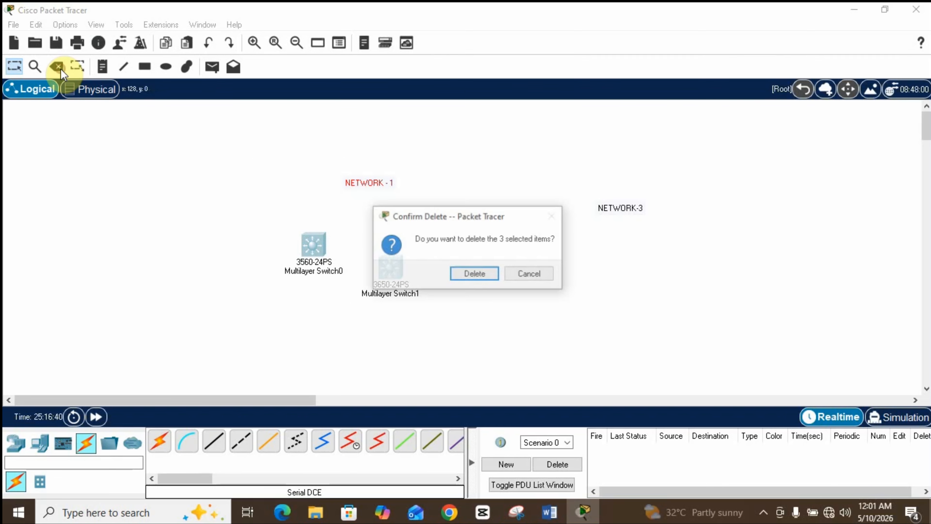
{"action": "left_click", "coordinate": [476, 273]}
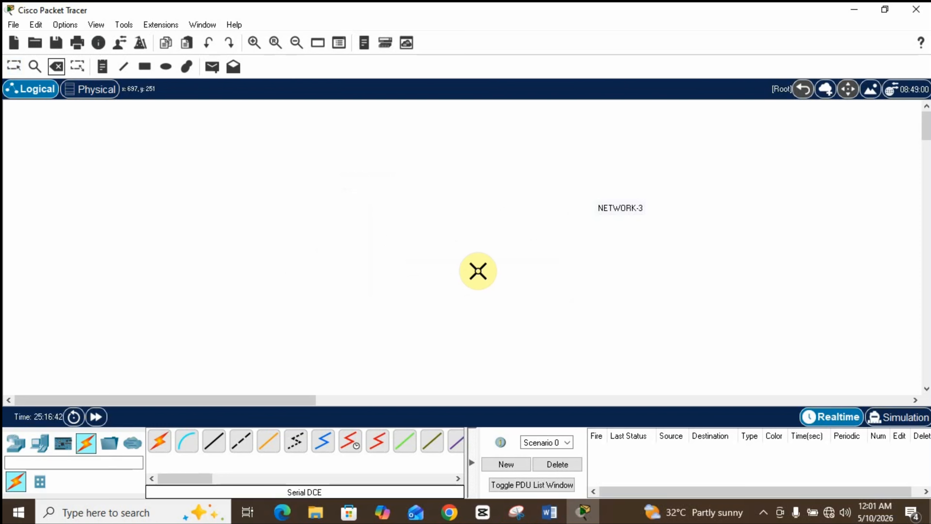
Delete the remaining "NETWORK-3" note from the workspace and return to selection mode.
{"action": "left_click", "coordinate": [625, 210]}
{"action": "left_click", "coordinate": [481, 273]}
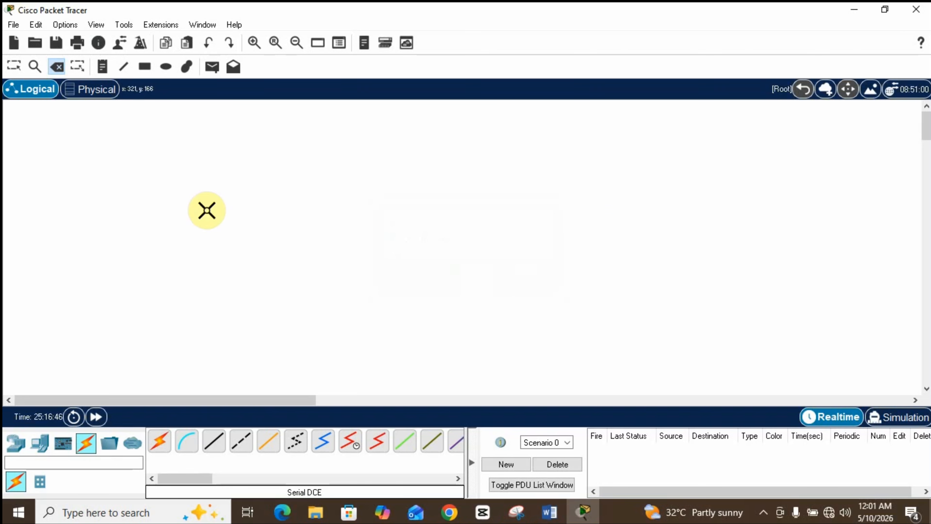
{"action": "left_click", "coordinate": [15, 68]}
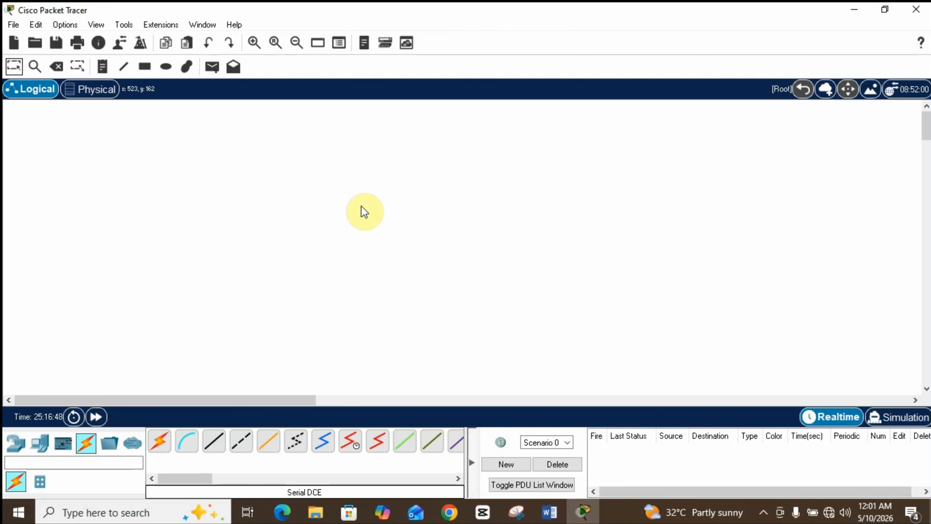